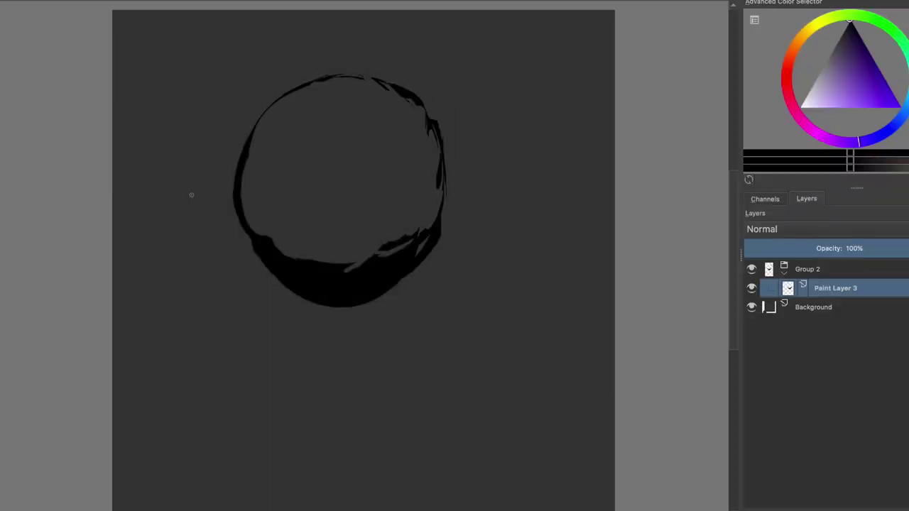
# Paint rough strokes and a dark slanted mark across the sphere, darkening its left edge.
pyautogui.moveTo(248, 161); pyautogui.dragTo(291, 201)
pyautogui.moveTo(430, 182); pyautogui.dragTo(384, 203)
pyautogui.moveTo(335, 174); pyautogui.dragTo(429, 181)
pyautogui.moveTo(331, 231)
pyautogui.mouseDown()
pyautogui.moveTo(383, 245)
pyautogui.moveTo(409, 233)
pyautogui.moveTo(402, 245)
pyautogui.mouseUp()
pyautogui.moveTo(397, 176); pyautogui.dragTo(362, 181)
pyautogui.moveTo(249, 149); pyautogui.dragTo(268, 195)
pyautogui.moveTo(279, 211); pyautogui.dragTo(259, 234)
# Hatch across the sphere's middle, around the mark, the lower right and the left edge.
pyautogui.moveTo(315, 203); pyautogui.dragTo(375, 196)
pyautogui.moveTo(364, 178); pyautogui.dragTo(416, 148)
pyautogui.moveTo(292, 258); pyautogui.dragTo(358, 233)
pyautogui.moveTo(399, 250)
pyautogui.mouseDown()
pyautogui.moveTo(434, 217)
pyautogui.moveTo(426, 220)
pyautogui.mouseUp()
pyautogui.moveTo(373, 179); pyautogui.dragTo(420, 158)
pyautogui.moveTo(260, 127)
pyautogui.mouseDown()
pyautogui.moveTo(247, 149)
pyautogui.moveTo(257, 186)
pyautogui.mouseUp()
# Add jagged strokes across the lower middle, extend the mark's right side, and add a small top mark.
pyautogui.moveTo(314, 235)
pyautogui.mouseDown()
pyautogui.moveTo(359, 241)
pyautogui.moveTo(353, 260)
pyautogui.mouseUp()
pyautogui.moveTo(274, 245); pyautogui.dragTo(361, 258)
pyautogui.moveTo(413, 178); pyautogui.dragTo(439, 152)
pyautogui.moveTo(434, 200); pyautogui.dragTo(383, 217)
pyautogui.moveTo(430, 168)
pyautogui.mouseDown()
pyautogui.moveTo(426, 222)
pyautogui.moveTo(402, 225)
pyautogui.mouseUp()
pyautogui.moveTo(305, 146); pyautogui.dragTo(342, 144)
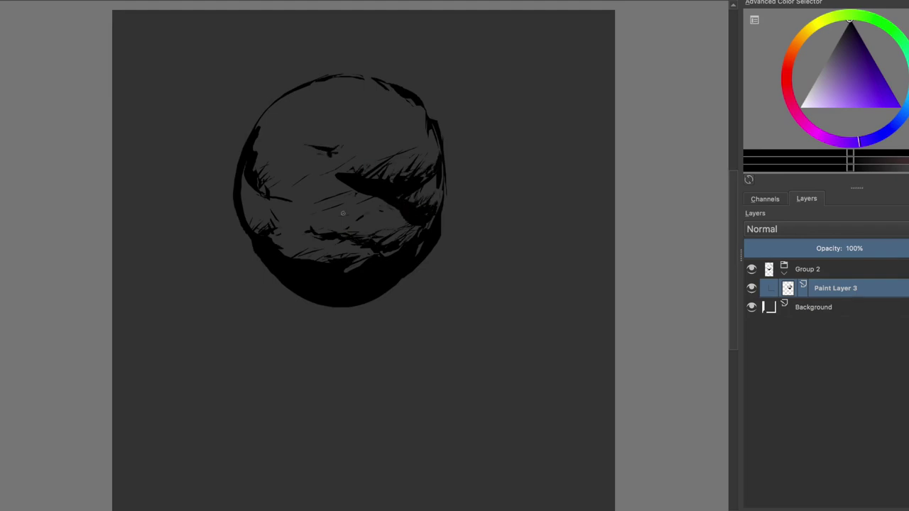
pyautogui.scroll(-2, 234, 227)
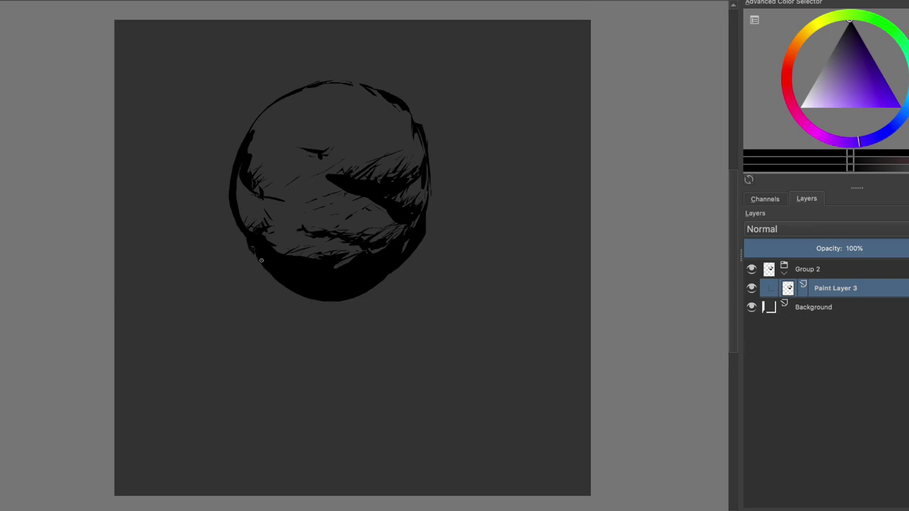
# Paint two legs below the sphere with a thin trailing line and a curving tail.
pyautogui.moveTo(250, 245); pyautogui.dragTo(341, 431)
pyautogui.moveTo(305, 277); pyautogui.dragTo(291, 402)
pyautogui.moveTo(384, 264)
pyautogui.mouseDown()
pyautogui.moveTo(372, 331)
pyautogui.moveTo(461, 451)
pyautogui.mouseUp()
pyautogui.moveTo(356, 298); pyautogui.dragTo(356, 333)
pyautogui.moveTo(395, 412); pyautogui.dragTo(462, 470)
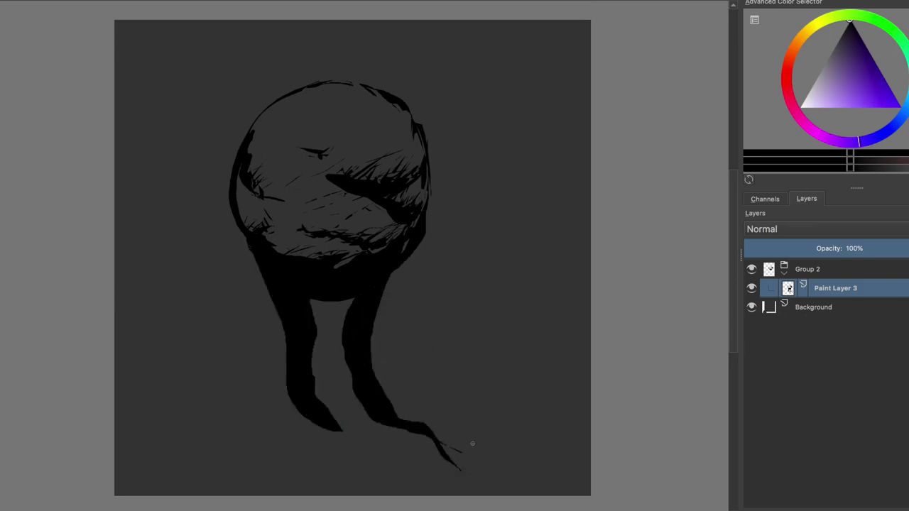
# Shift the drawing up and shrink it slightly, then paint a middle leg split into tendrils.
pyautogui.hotkey('ctrl', 't')
pyautogui.press('Return')
pyautogui.moveTo(319, 260)
pyautogui.mouseDown()
pyautogui.moveTo(416, 433)
pyautogui.moveTo(348, 312)
pyautogui.mouseUp()
pyautogui.moveTo(377, 265); pyautogui.dragTo(402, 345)
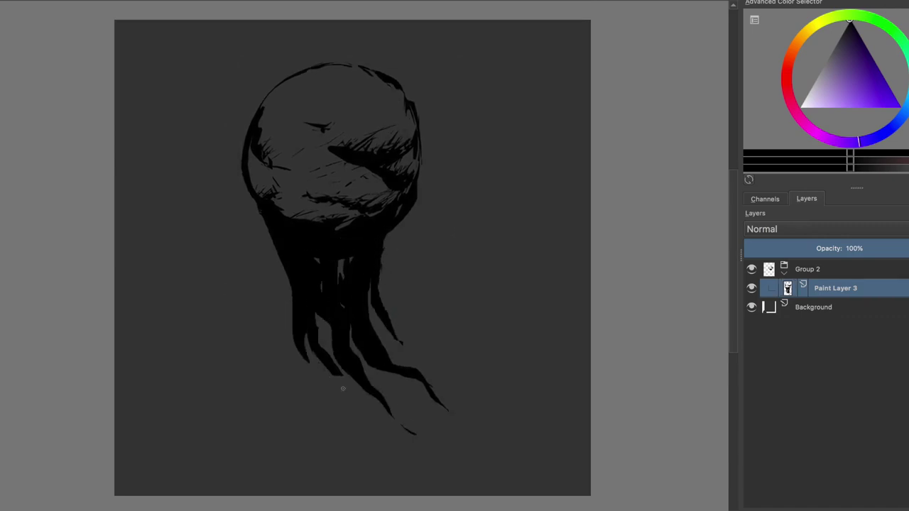
pyautogui.moveTo(333, 375); pyautogui.dragTo(358, 418)
# Thicken the left edge of the leg mass and add a new tendril on the left.
pyautogui.moveTo(341, 259); pyautogui.dragTo(347, 282)
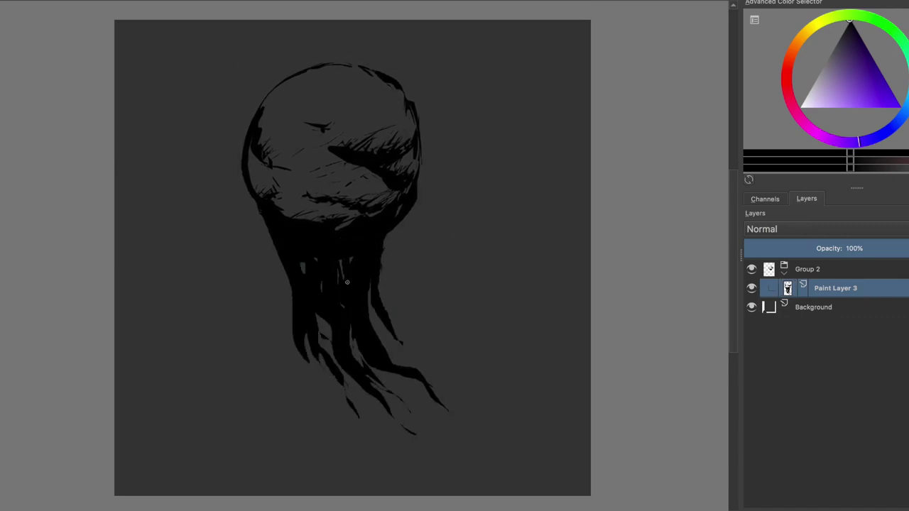
pyautogui.moveTo(389, 234); pyautogui.dragTo(391, 265)
pyautogui.moveTo(270, 231); pyautogui.dragTo(279, 306)
pyautogui.moveTo(275, 267)
pyautogui.mouseDown()
pyautogui.moveTo(282, 320)
pyautogui.moveTo(317, 409)
pyautogui.moveTo(363, 432)
pyautogui.mouseUp()
# Add long tendrils trailing below the leg mass and at the creature's lower right.
pyautogui.moveTo(315, 360); pyautogui.dragTo(331, 387)
pyautogui.moveTo(339, 365)
pyautogui.mouseDown()
pyautogui.moveTo(366, 409)
pyautogui.moveTo(450, 495)
pyautogui.mouseUp()
pyautogui.moveTo(389, 378)
pyautogui.mouseDown()
pyautogui.moveTo(419, 413)
pyautogui.moveTo(470, 429)
pyautogui.moveTo(445, 454)
pyautogui.mouseUp()
pyautogui.moveTo(369, 306); pyautogui.dragTo(406, 367)
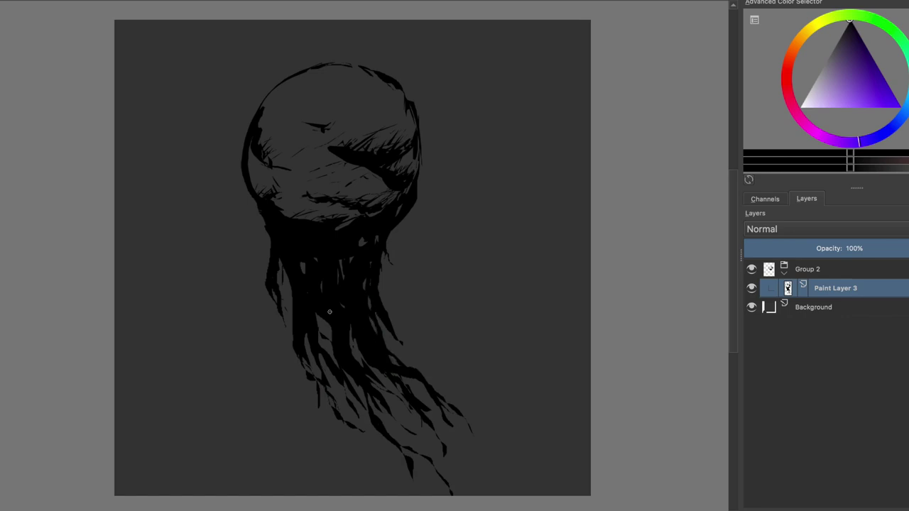
pyautogui.moveTo(320, 316); pyautogui.dragTo(331, 347)
# Darken the head and neck's left edge and add more tendril strokes on the lower neck.
pyautogui.moveTo(279, 272); pyautogui.dragTo(291, 312)
pyautogui.moveTo(379, 278); pyautogui.dragTo(391, 316)
pyautogui.moveTo(261, 232); pyautogui.dragTo(269, 268)
pyautogui.moveTo(253, 197); pyautogui.dragTo(278, 321)
pyautogui.moveTo(248, 237); pyautogui.dragTo(256, 284)
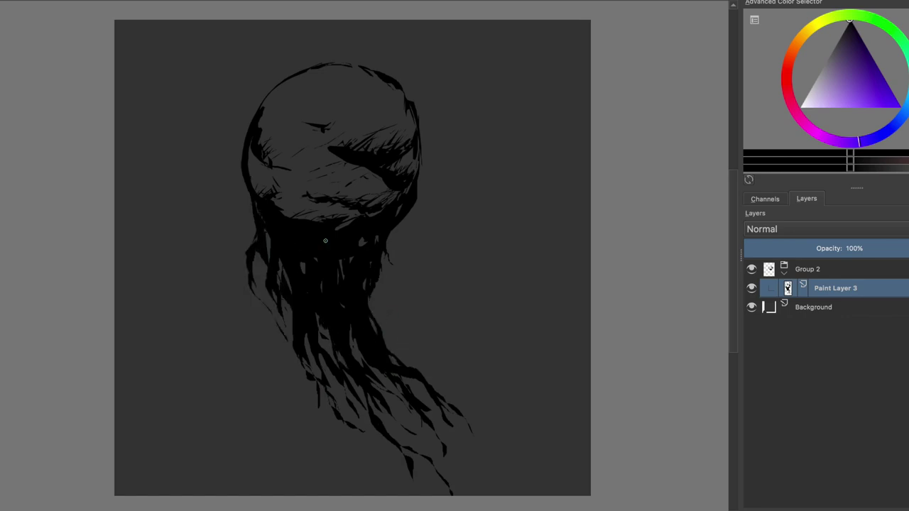
pyautogui.moveTo(294, 329)
pyautogui.mouseDown()
pyautogui.moveTo(304, 378)
pyautogui.moveTo(375, 435)
pyautogui.mouseUp()
pyautogui.moveTo(380, 295); pyautogui.dragTo(385, 334)
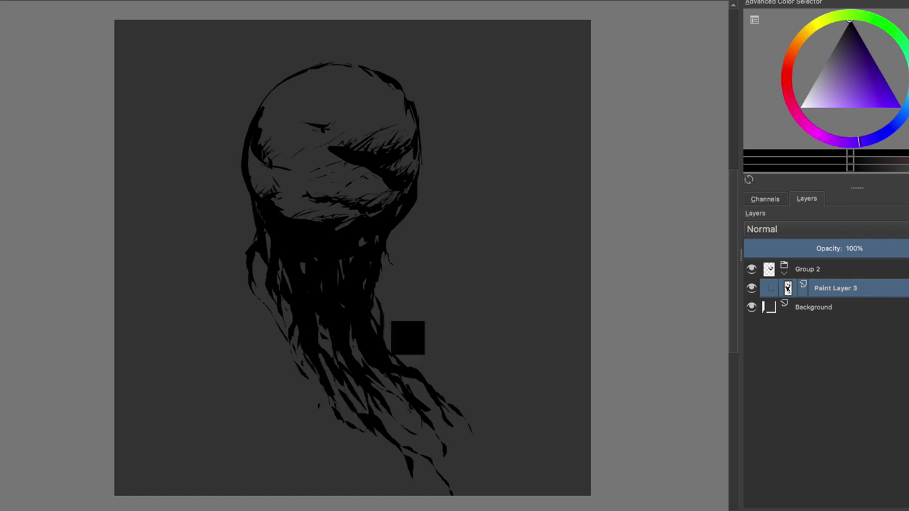
# Hatch along the bottom of the head and across its lower left side.
pyautogui.scroll(1, 237, 215)
pyautogui.scroll(-1, 179, 270)
pyautogui.moveTo(333, 192); pyautogui.dragTo(285, 208)
pyautogui.moveTo(361, 223); pyautogui.dragTo(282, 204)
pyautogui.moveTo(392, 191)
pyautogui.mouseDown()
pyautogui.moveTo(292, 188)
pyautogui.moveTo(349, 181)
pyautogui.moveTo(301, 188)
pyautogui.moveTo(250, 143)
pyautogui.mouseUp()
pyautogui.moveTo(264, 174)
pyautogui.mouseDown()
pyautogui.moveTo(249, 163)
pyautogui.moveTo(303, 176)
pyautogui.moveTo(295, 163)
pyautogui.mouseUp()
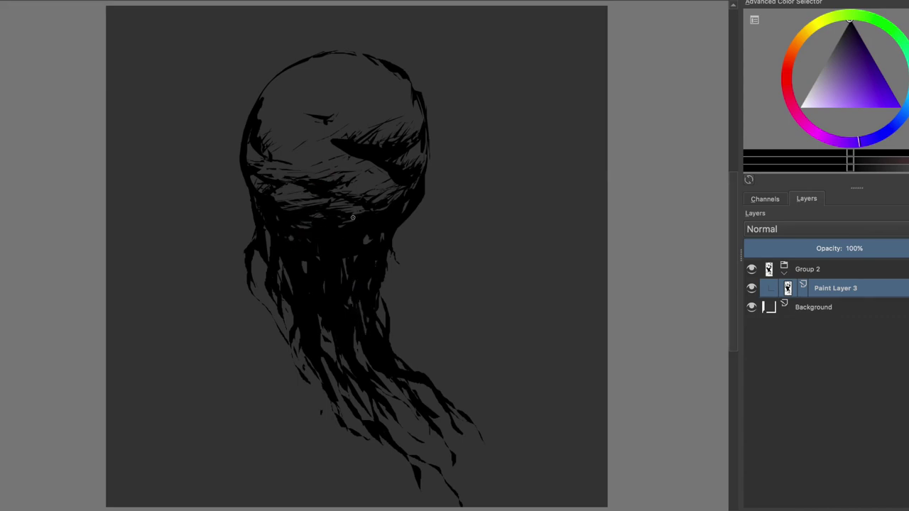
# Add faint hatching on the lower head, its right edge and the middle band.
pyautogui.moveTo(316, 202); pyautogui.dragTo(252, 154)
pyautogui.moveTo(425, 154); pyautogui.dragTo(415, 177)
pyautogui.moveTo(425, 135)
pyautogui.mouseDown()
pyautogui.moveTo(409, 163)
pyautogui.moveTo(359, 171)
pyautogui.moveTo(363, 181)
pyautogui.mouseUp()
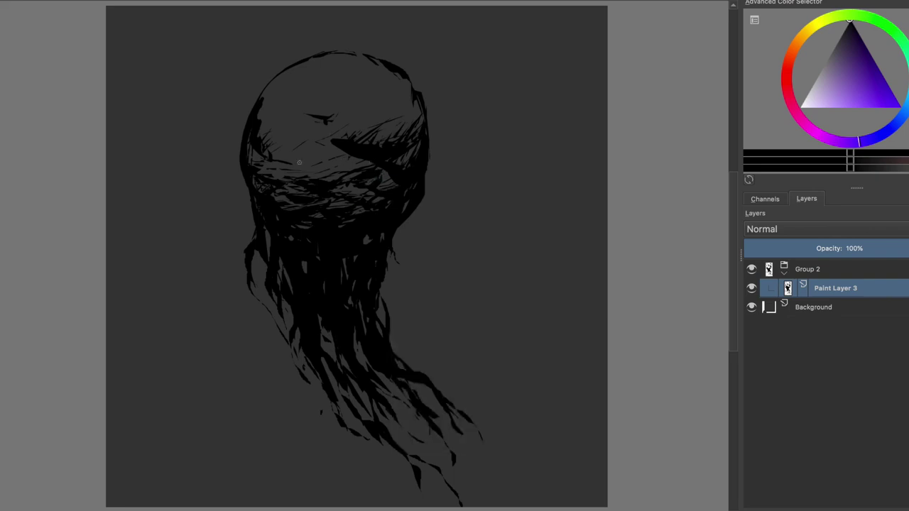
# Lighten the mark above the wrappings, add faint strokes across the head, and paint a round eye.
pyautogui.moveTo(309, 117); pyautogui.dragTo(336, 121)
pyautogui.moveTo(410, 125); pyautogui.dragTo(365, 122)
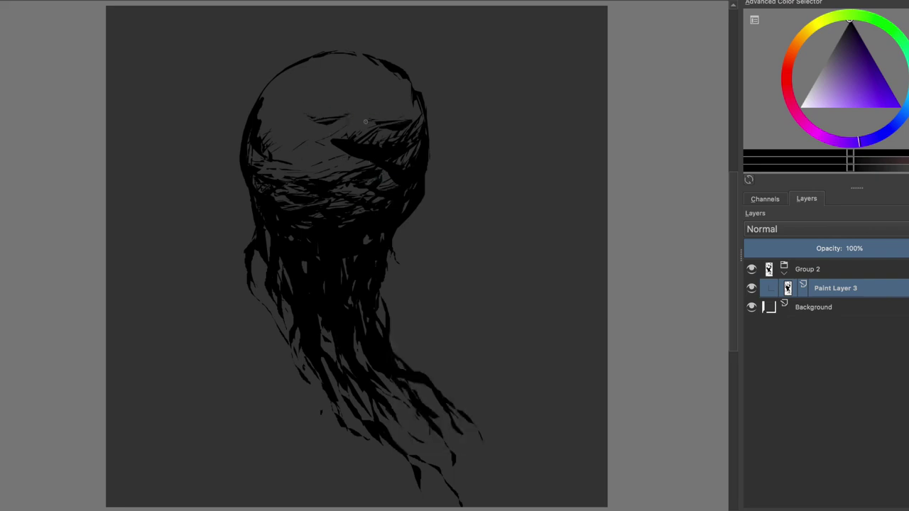
pyautogui.moveTo(274, 161)
pyautogui.mouseDown()
pyautogui.moveTo(305, 156)
pyautogui.moveTo(357, 171)
pyautogui.mouseUp()
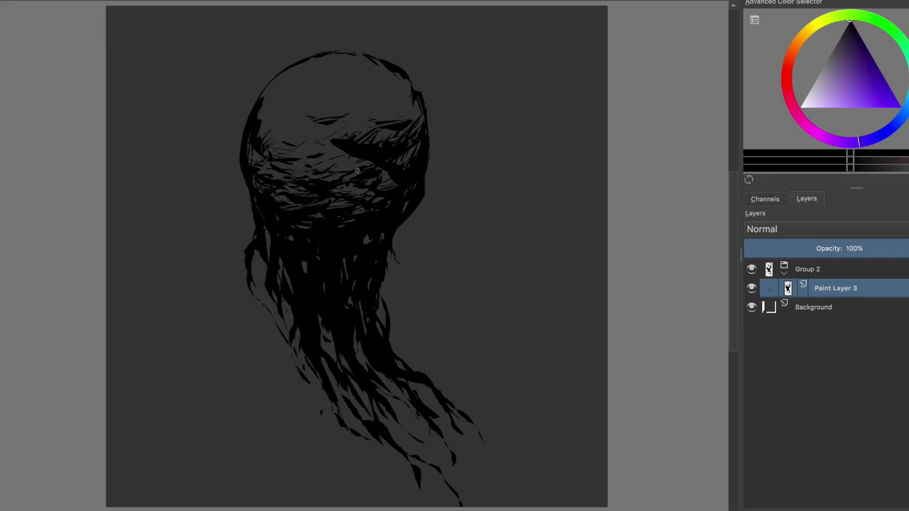
pyautogui.scroll(-1, 210, 193)
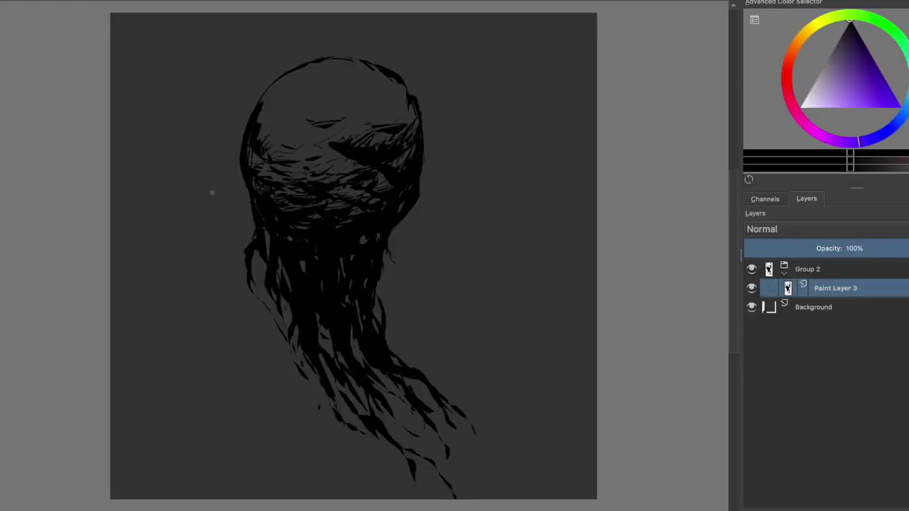
pyautogui.moveTo(317, 97)
pyautogui.mouseDown()
pyautogui.moveTo(328, 106)
pyautogui.moveTo(334, 98)
pyautogui.moveTo(326, 105)
pyautogui.mouseUp()
# Replace the round eye with two dark eye spots on the upper head.
pyautogui.hotkey('ctrl', 'z')
pyautogui.moveTo(310, 75); pyautogui.dragTo(307, 92)
pyautogui.moveTo(348, 84); pyautogui.dragTo(355, 89)
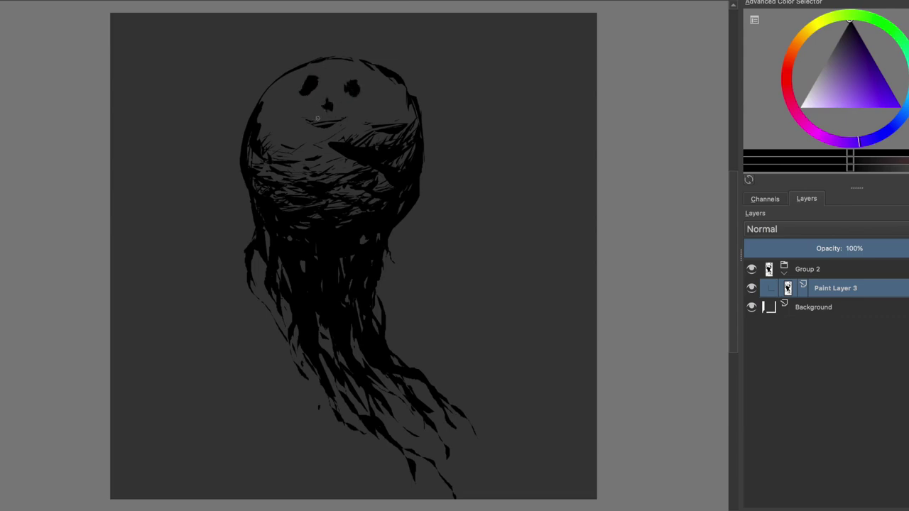
# Move the freehand-selected face to a new spot, add small nose marks, and restore the unmirrored view.
pyautogui.moveTo(349, 78)
pyautogui.mouseDown()
pyautogui.moveTo(339, 121)
pyautogui.moveTo(339, 96)
pyautogui.mouseUp()
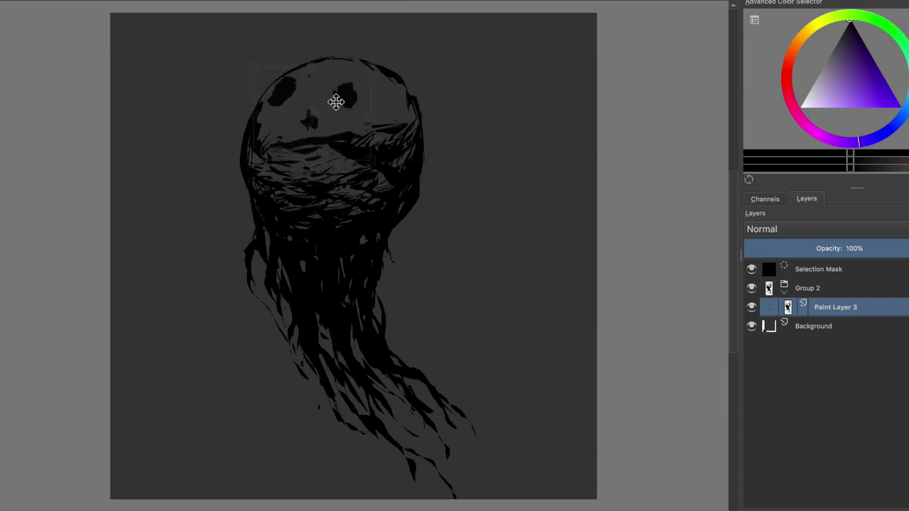
pyautogui.hotkey('ctrl', 'shift', 'a')
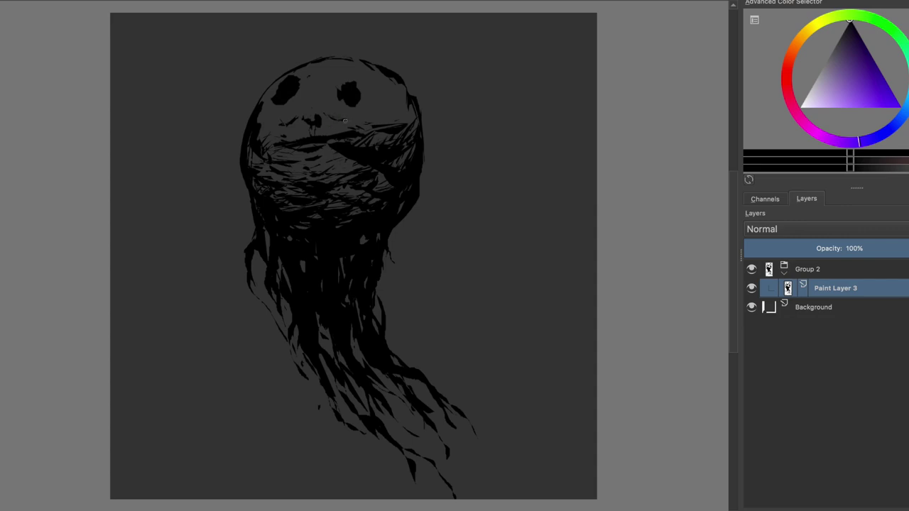
pyautogui.moveTo(321, 161)
pyautogui.mouseDown()
pyautogui.moveTo(297, 169)
pyautogui.moveTo(306, 145)
pyautogui.mouseUp()
pyautogui.press('m')
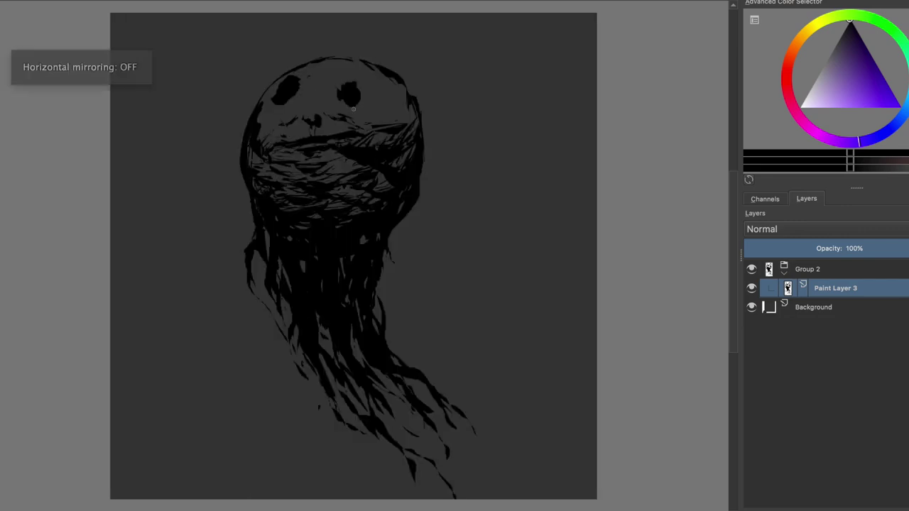
# Add short strokes on both sides of the face and hollow the eyes into rings.
pyautogui.moveTo(290, 147); pyautogui.dragTo(267, 150)
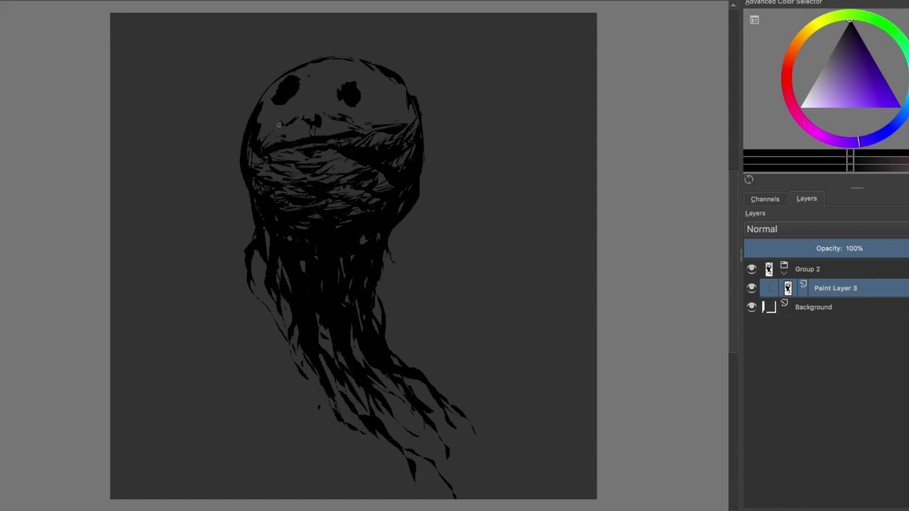
pyautogui.moveTo(388, 135); pyautogui.dragTo(365, 145)
pyautogui.moveTo(300, 77); pyautogui.dragTo(276, 85)
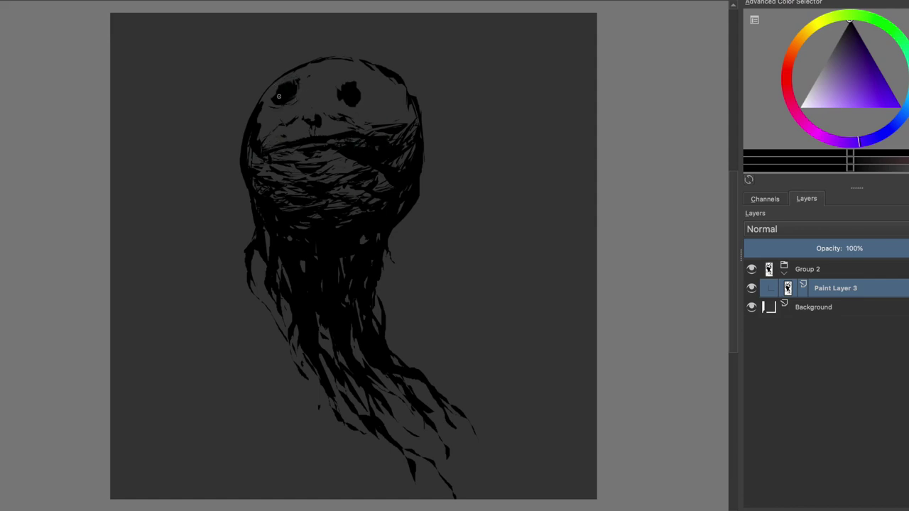
pyautogui.moveTo(338, 91)
pyautogui.mouseDown()
pyautogui.moveTo(355, 107)
pyautogui.moveTo(341, 95)
pyautogui.mouseUp()
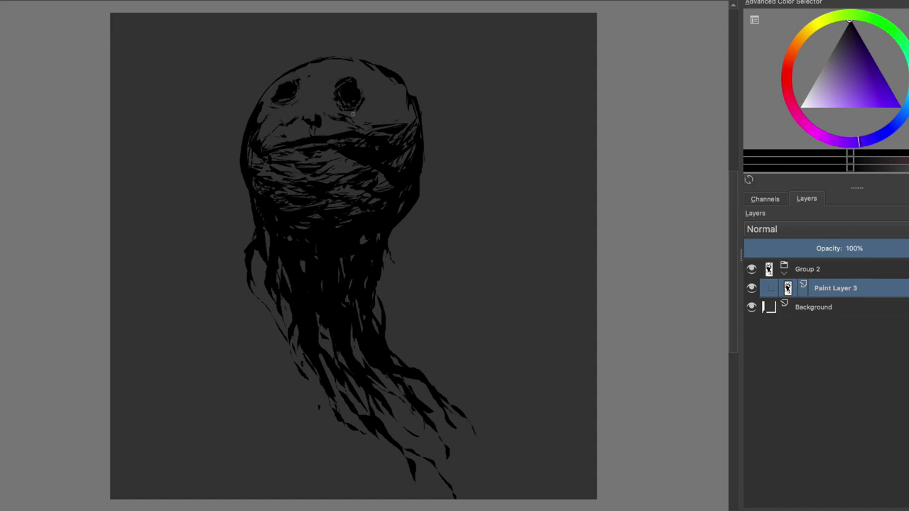
# Lighten the upper mouth area while checking in mirrored view, then stroke over the head.
pyautogui.press('m')
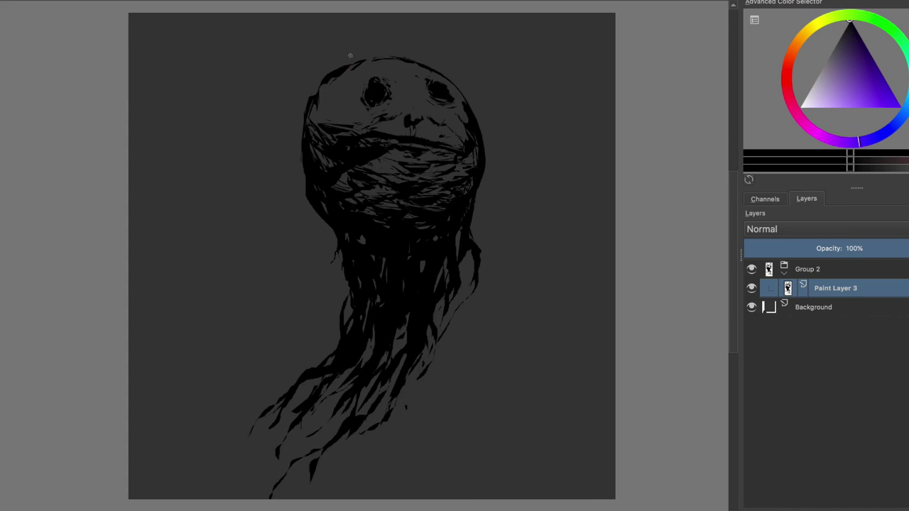
pyautogui.moveTo(371, 151)
pyautogui.mouseDown()
pyautogui.moveTo(355, 145)
pyautogui.moveTo(342, 154)
pyautogui.mouseUp()
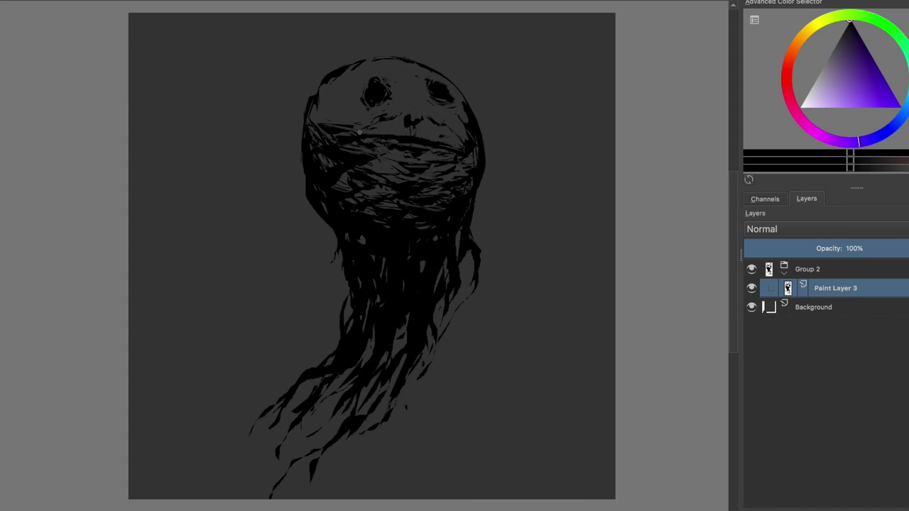
pyautogui.press('m')
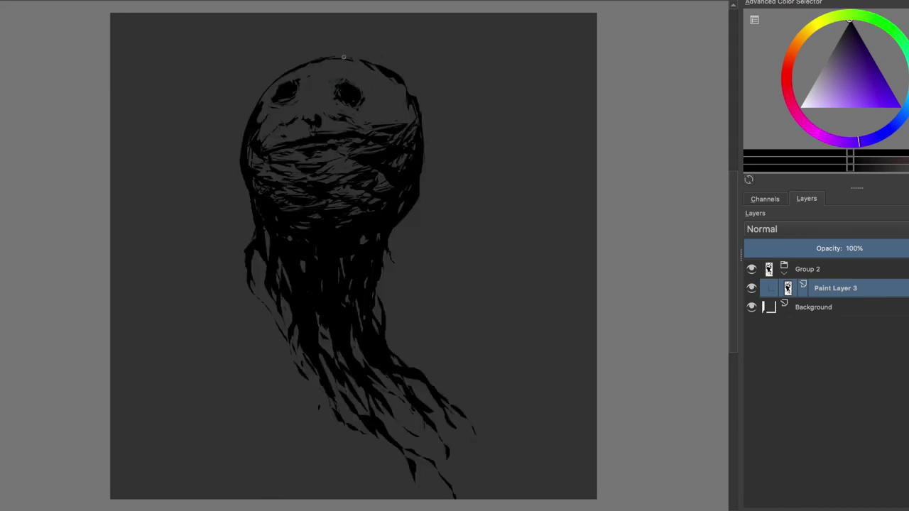
pyautogui.moveTo(331, 45); pyautogui.dragTo(426, 60)
# Undo the head stroke and try, then cancel, moving the whole creature down.
pyautogui.hotkey('ctrl', 'z')
pyautogui.hotkey('ctrl', 't')
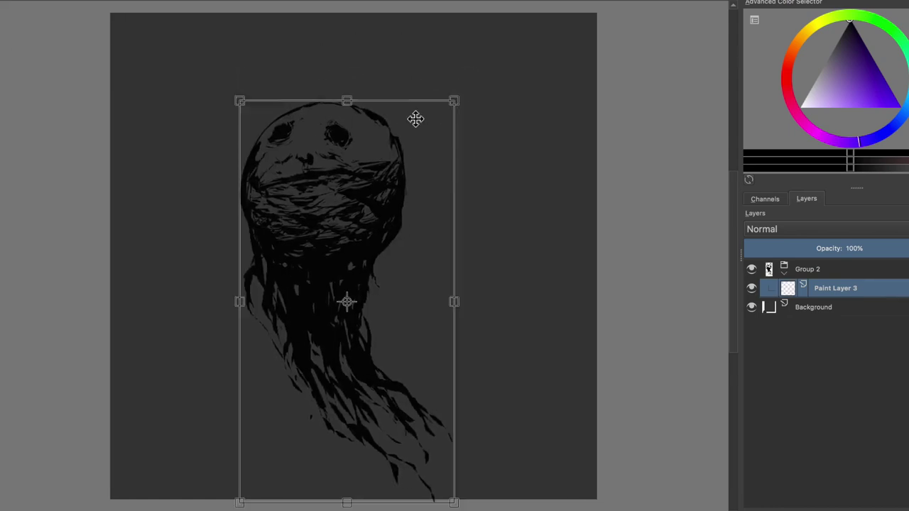
pyautogui.moveTo(370, 124); pyautogui.dragTo(378, 170)
pyautogui.press('Escape')
# Try hat shapes and a fin stroke around the head, then undo them to restore the round head.
pyautogui.moveTo(277, 129); pyautogui.dragTo(392, 54)
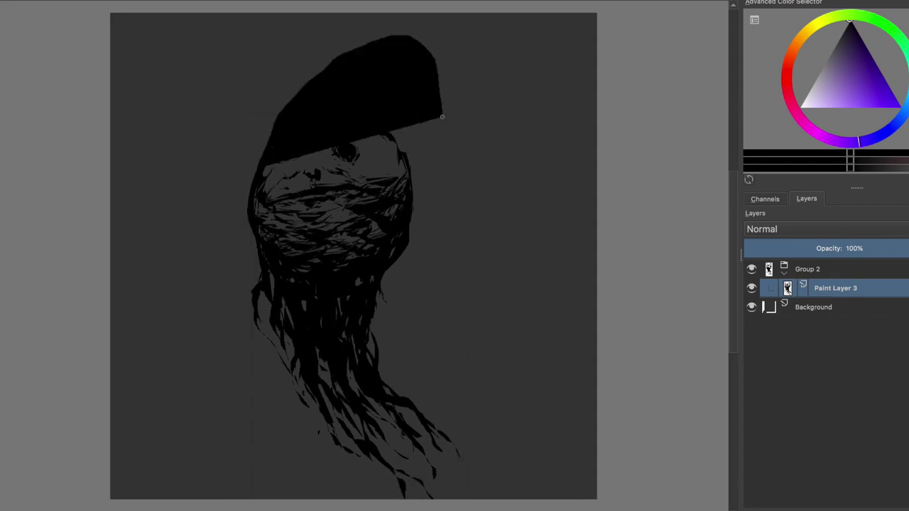
pyautogui.hotkey('ctrl', 'z')
pyautogui.moveTo(412, 238); pyautogui.dragTo(397, 302)
pyautogui.moveTo(290, 130)
pyautogui.mouseDown()
pyautogui.moveTo(325, 76)
pyautogui.moveTo(411, 101)
pyautogui.mouseUp()
pyautogui.moveTo(299, 106); pyautogui.dragTo(263, 160)
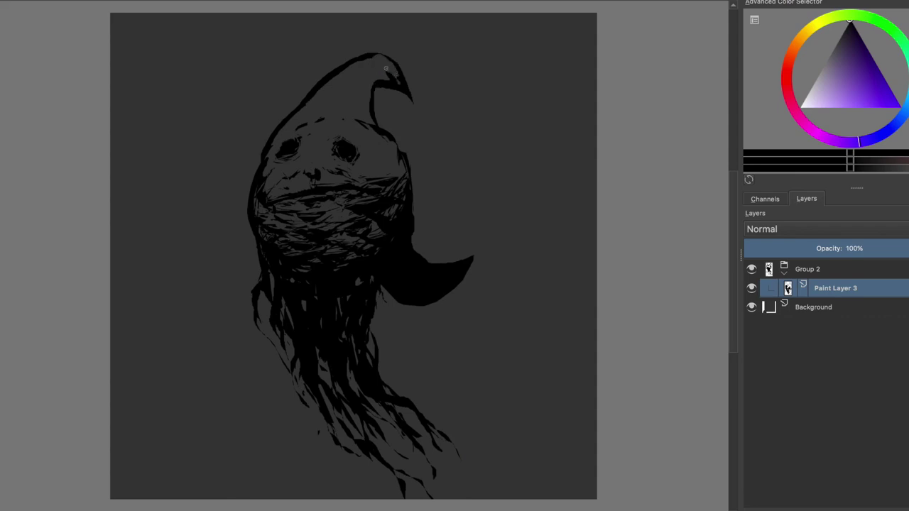
pyautogui.hotkey('ctrl', 'z')
pyautogui.hotkey('ctrl', 'z')
pyautogui.hotkey('ctrl', 'z')
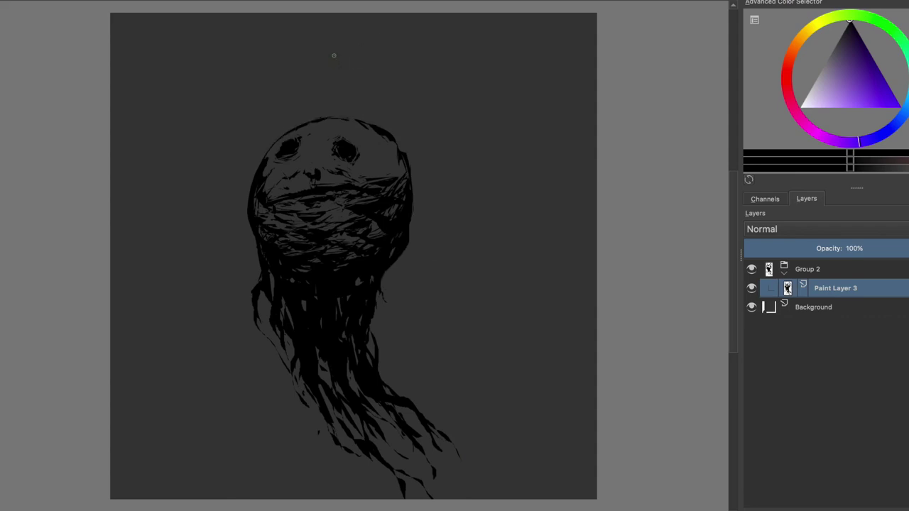
# Sketch and undo trial ears beside the head and a nose line between the eyes.
pyautogui.moveTo(343, 68); pyautogui.dragTo(359, 117)
pyautogui.hotkey('ctrl', 'z')
pyautogui.moveTo(416, 174); pyautogui.dragTo(433, 209)
pyautogui.moveTo(253, 178); pyautogui.dragTo(237, 210)
pyautogui.hotkey('ctrl', 'z')
pyautogui.hotkey('ctrl', 'z')
pyautogui.moveTo(405, 157); pyautogui.dragTo(426, 178)
pyautogui.moveTo(259, 160); pyautogui.dragTo(238, 189)
pyautogui.hotkey('ctrl', 'z')
pyautogui.hotkey('ctrl', 'z')
pyautogui.moveTo(305, 138); pyautogui.dragTo(306, 178)
pyautogui.hotkey('ctrl', 'z')
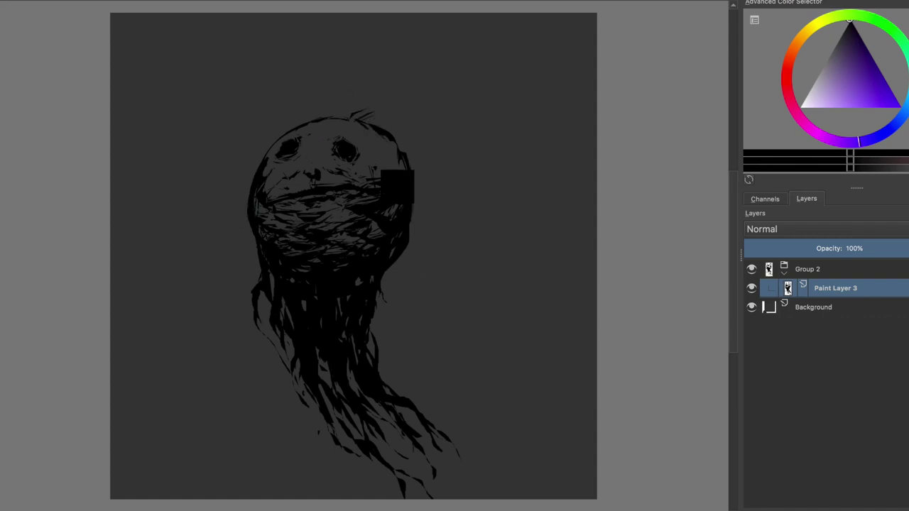
# Check proportions in mirrored view, then sketch outlined ears with shaded insides on both sides.
pyautogui.press('m')
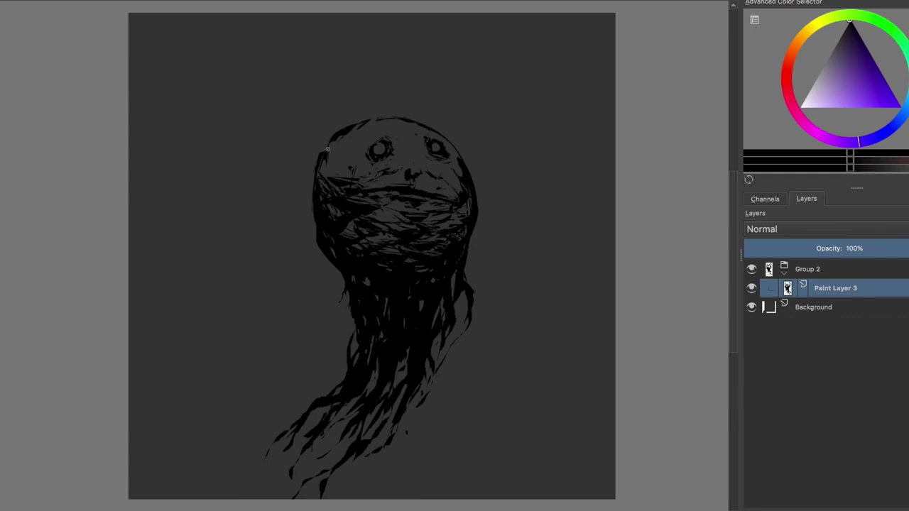
pyautogui.press('m')
pyautogui.moveTo(426, 147); pyautogui.dragTo(434, 113)
pyautogui.moveTo(273, 110)
pyautogui.mouseDown()
pyautogui.moveTo(252, 146)
pyautogui.moveTo(259, 139)
pyautogui.mouseUp()
pyautogui.moveTo(418, 116); pyautogui.dragTo(437, 149)
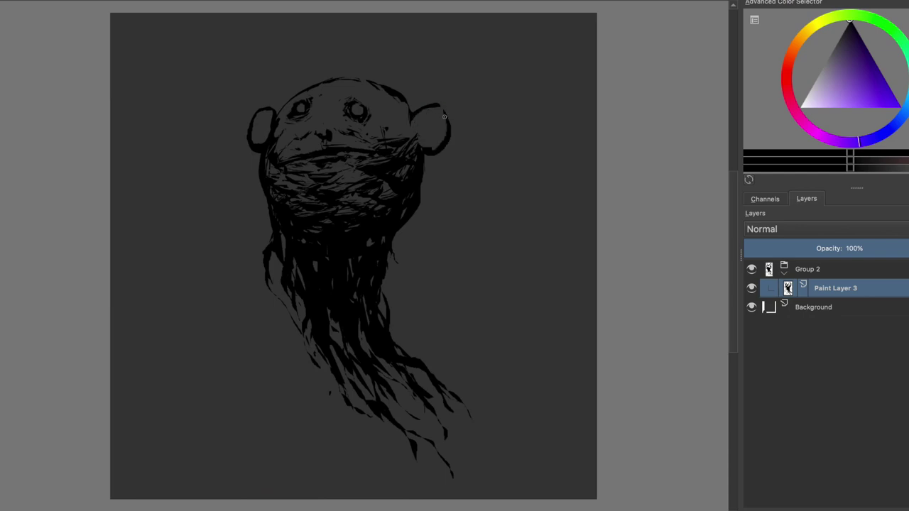
pyautogui.moveTo(277, 117); pyautogui.dragTo(270, 136)
pyautogui.moveTo(423, 125); pyautogui.dragTo(433, 109)
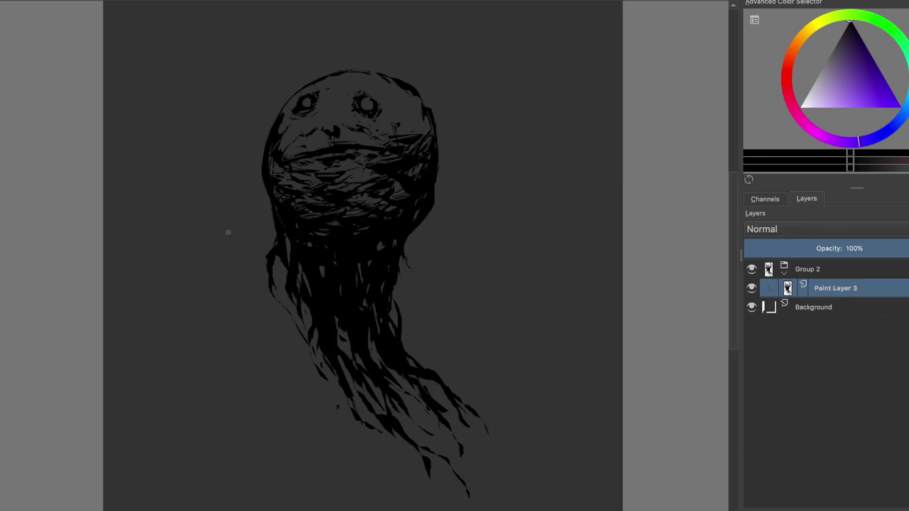
# Fit the canvas to view, add Paint Layer 4 above Background, and pick a mid gray.
pyautogui.press('2')
pyautogui.click(809, 313)
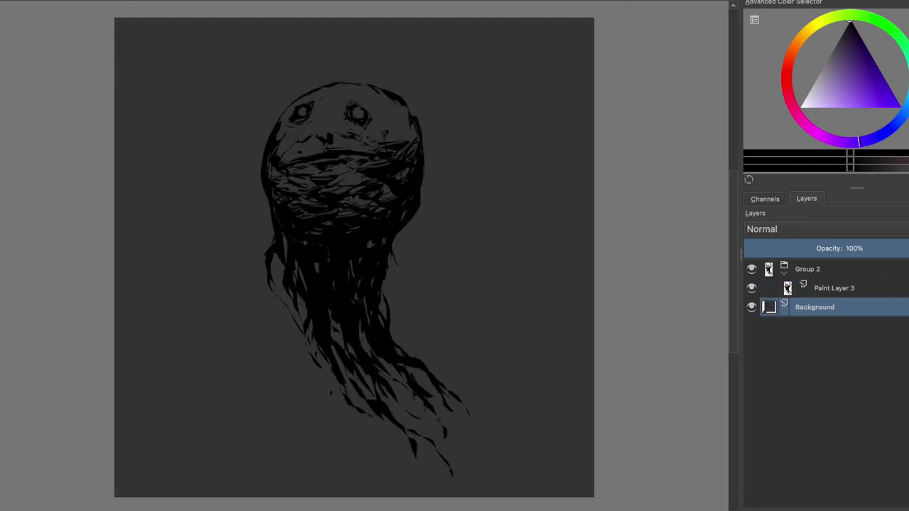
pyautogui.hotkey('ctrl', 'u')
pyautogui.press('Escape')
pyautogui.click(755, 503)
pyautogui.click(833, 47)
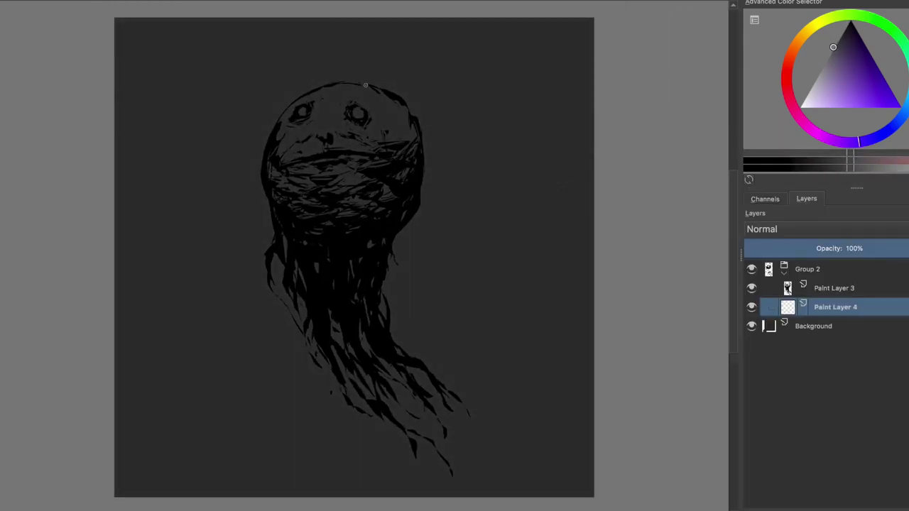
# Paint the mid-gray head shape on Paint Layer 4, adjusting the shade slightly in mirrored view.
pyautogui.moveTo(371, 88); pyautogui.dragTo(383, 93)
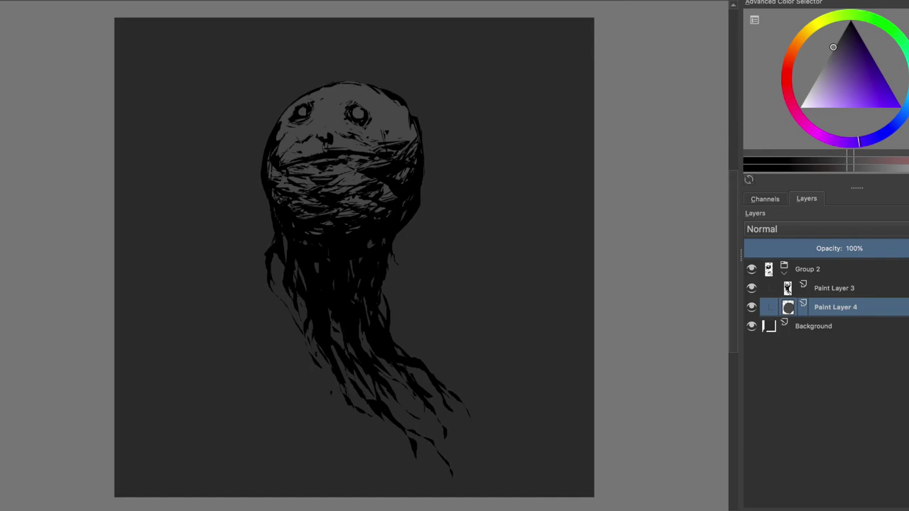
pyautogui.press('m')
pyautogui.click(826, 60)
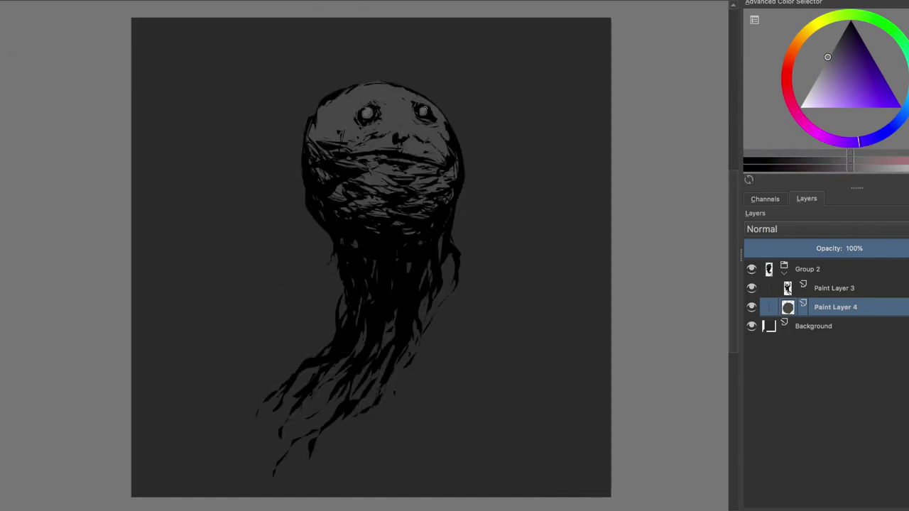
pyautogui.press('Insert')
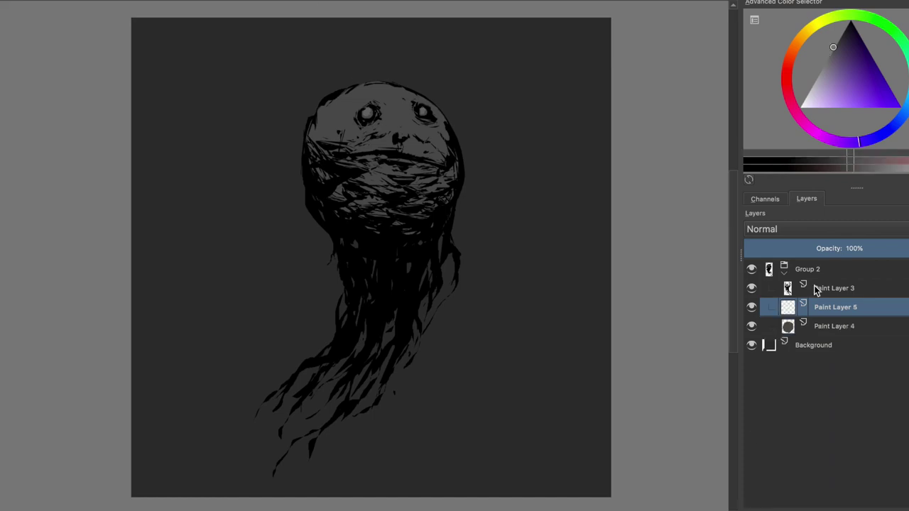
# Select Paint Layer 5 and sample the canvas gray as the painting colour.
pyautogui.press('d')
pyautogui.press('pageup')
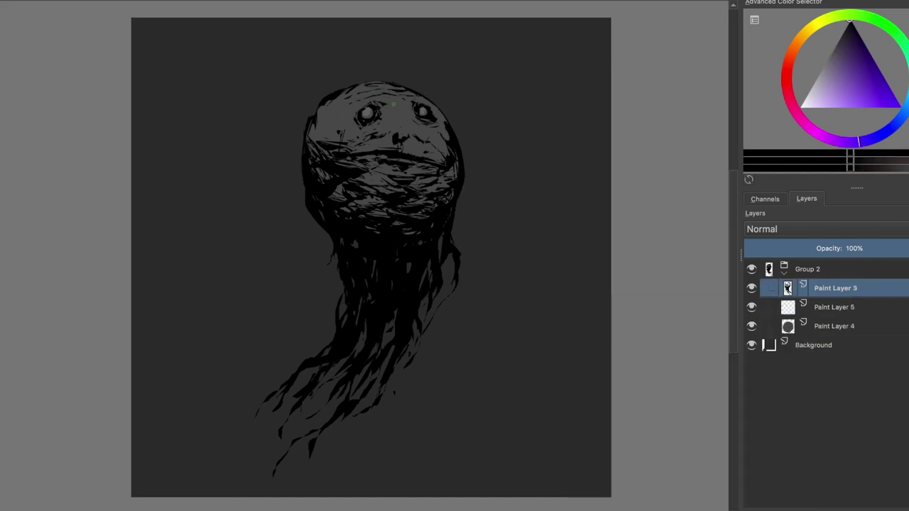
pyautogui.press('m')
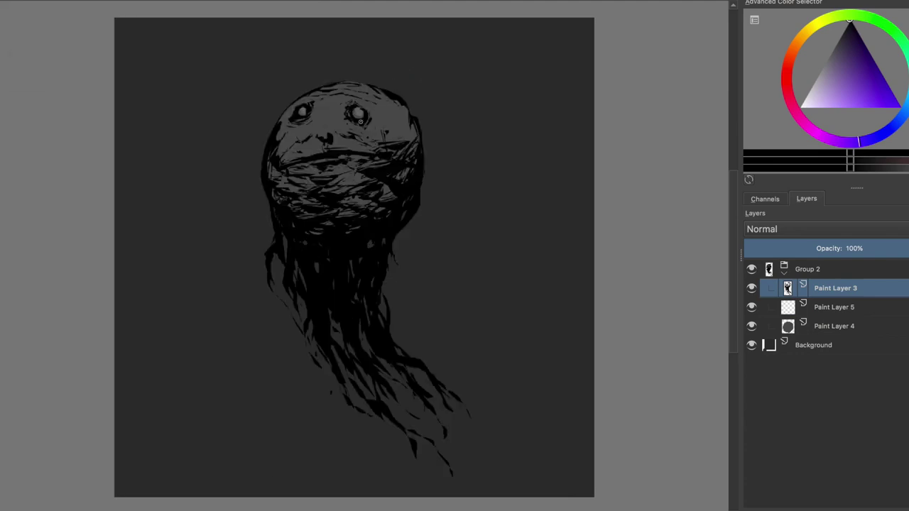
pyautogui.press('pagedown')
pyautogui.keyDown('ctrl'); pyautogui.click(386, 79); pyautogui.keyUp('ctrl')
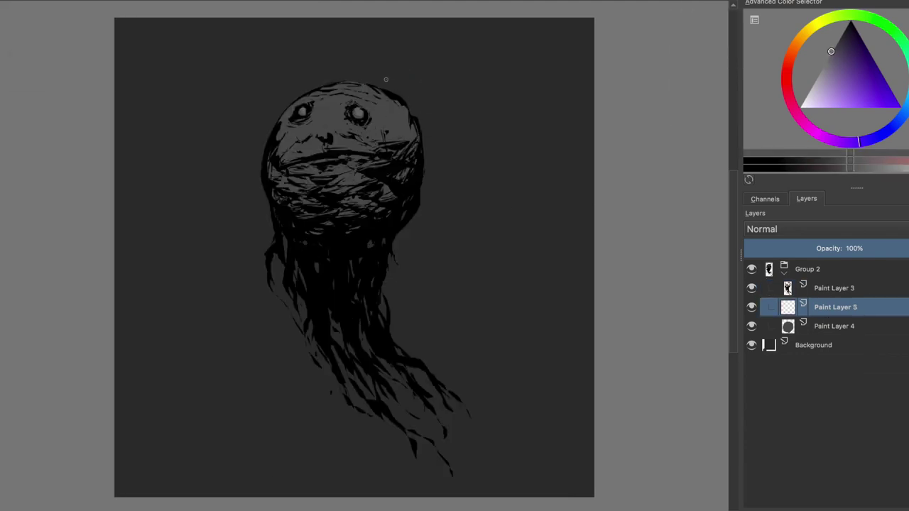
# Dab lighter gray texture and a brighter mark across the face, re-sampling the shade.
pyautogui.click(366, 109)
pyautogui.click(333, 112)
pyautogui.click(338, 136)
pyautogui.keyDown('ctrl'); pyautogui.click(355, 108); pyautogui.keyUp('ctrl')
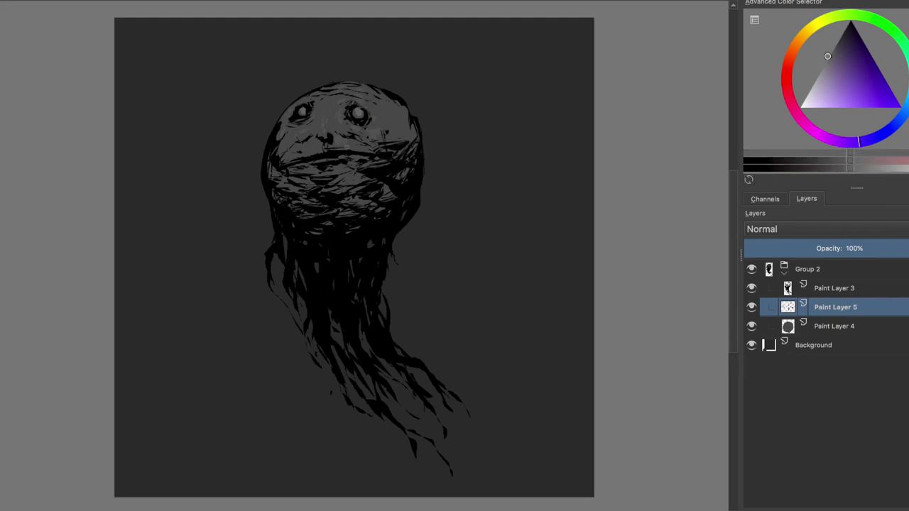
pyautogui.hotkey('ctrl', 'u')
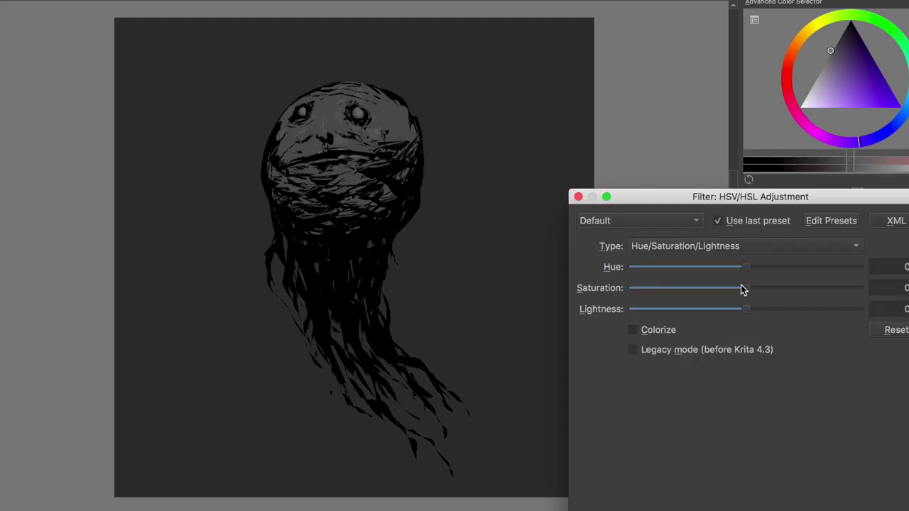
pyautogui.click(852, 452)
pyautogui.keyDown('ctrl'); pyautogui.click(382, 129); pyautogui.keyUp('ctrl')
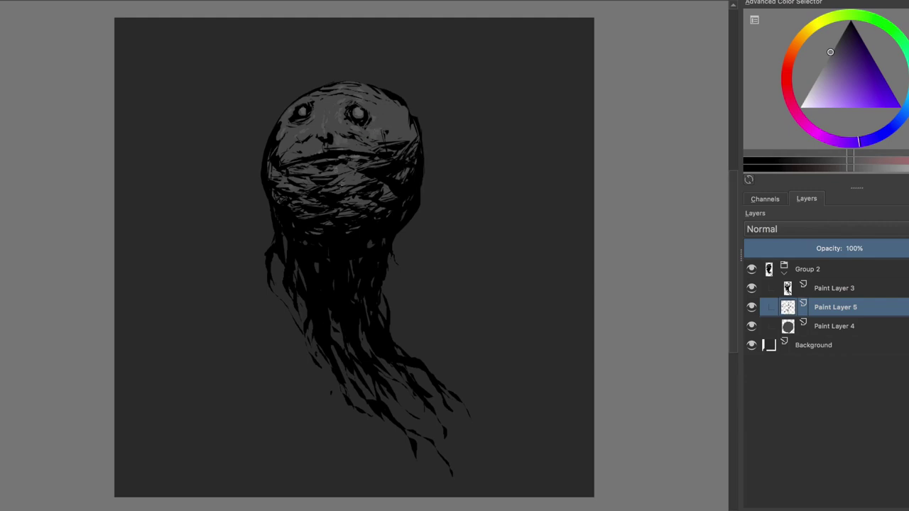
# Sample the face gray, lighten it to a pale highlight shade, and add a layer above the ink.
pyautogui.scroll(2, 300, 178)
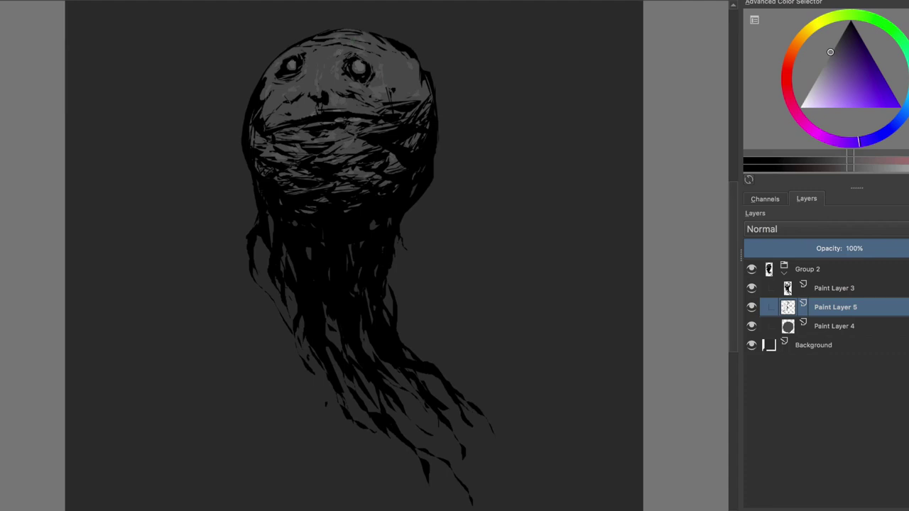
pyautogui.keyDown('ctrl'); pyautogui.click(368, 54); pyautogui.keyUp('ctrl')
pyautogui.keyDown('ctrl'); pyautogui.click(361, 63); pyautogui.keyUp('ctrl')
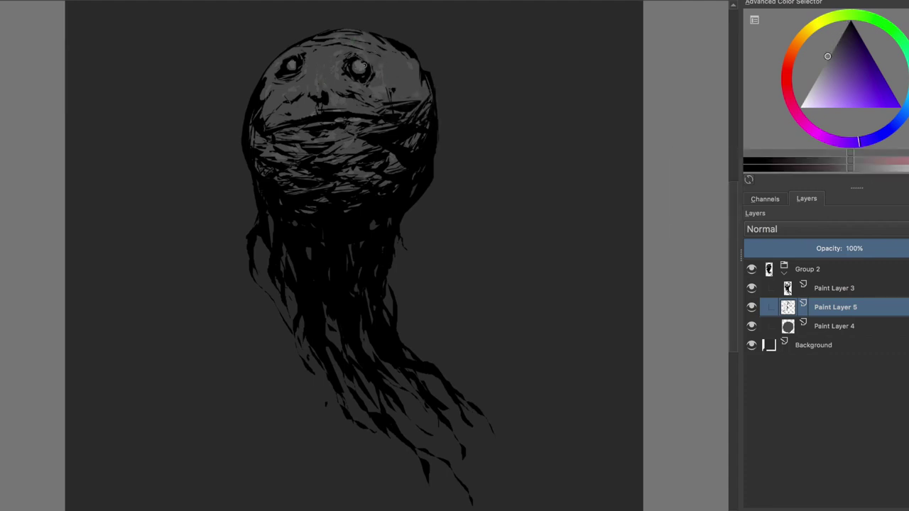
pyautogui.moveTo(875, 168); pyautogui.dragTo(887, 168)
pyautogui.click(811, 85)
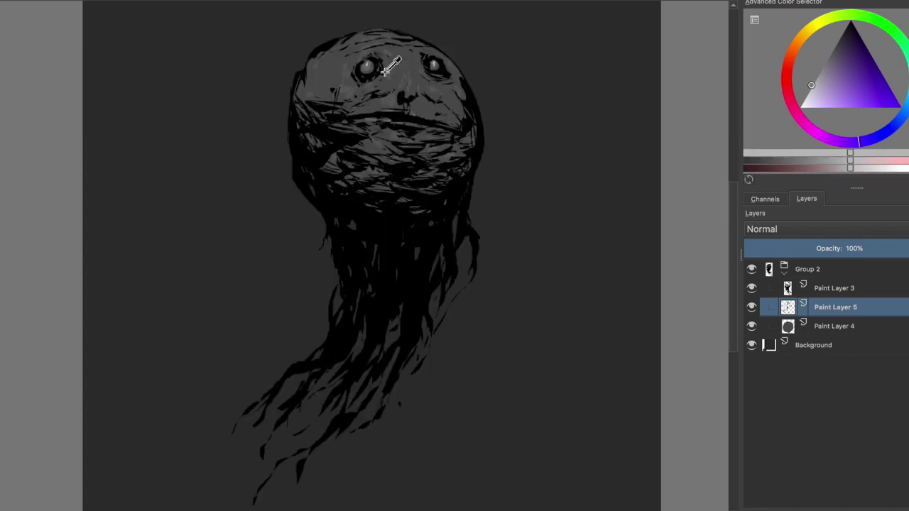
pyautogui.click(835, 287)
pyautogui.press('Insert')
# Name the new layer 'rim' and stroke a light highlight down the head's upper-left edge.
pyautogui.doubleClick(834, 289)
pyautogui.write('rim')
pyautogui.press('Return')
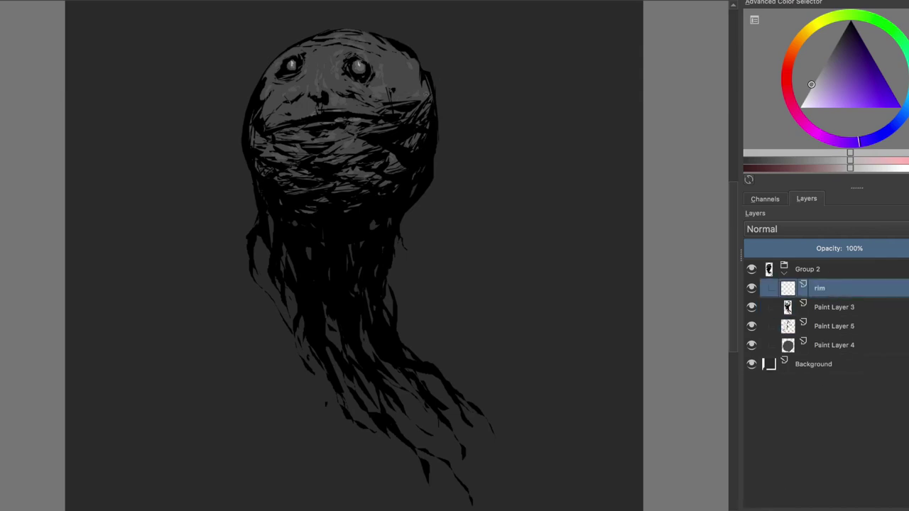
pyautogui.moveTo(259, 77)
pyautogui.mouseDown()
pyautogui.moveTo(245, 120)
pyautogui.moveTo(254, 283)
pyautogui.mouseUp()
# Replace that stroke with highlights down the neck strands and a tendril edge, in mirrored view.
pyautogui.hotkey('ctrl', 'z')
pyautogui.moveTo(274, 222); pyautogui.dragTo(272, 250)
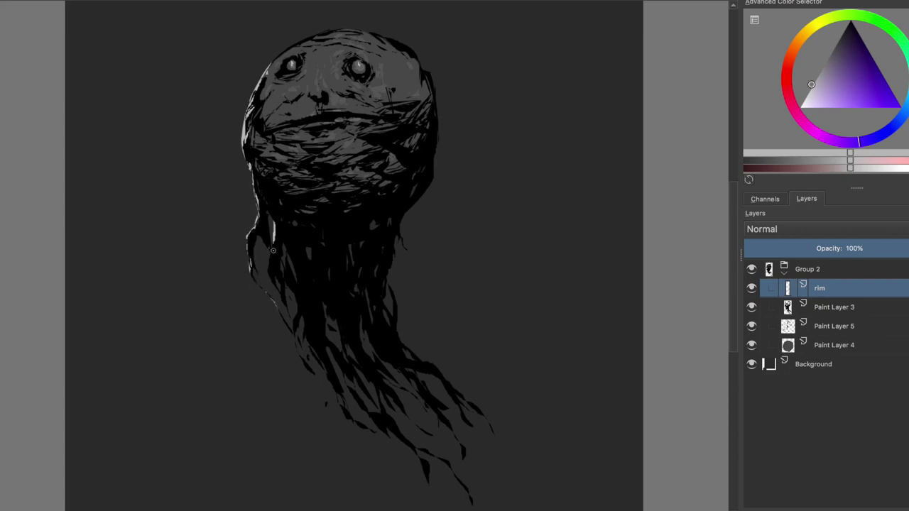
pyautogui.press('m')
pyautogui.moveTo(432, 332); pyautogui.dragTo(429, 309)
pyautogui.moveTo(438, 262); pyautogui.dragTo(420, 323)
pyautogui.moveTo(414, 249); pyautogui.dragTo(417, 258)
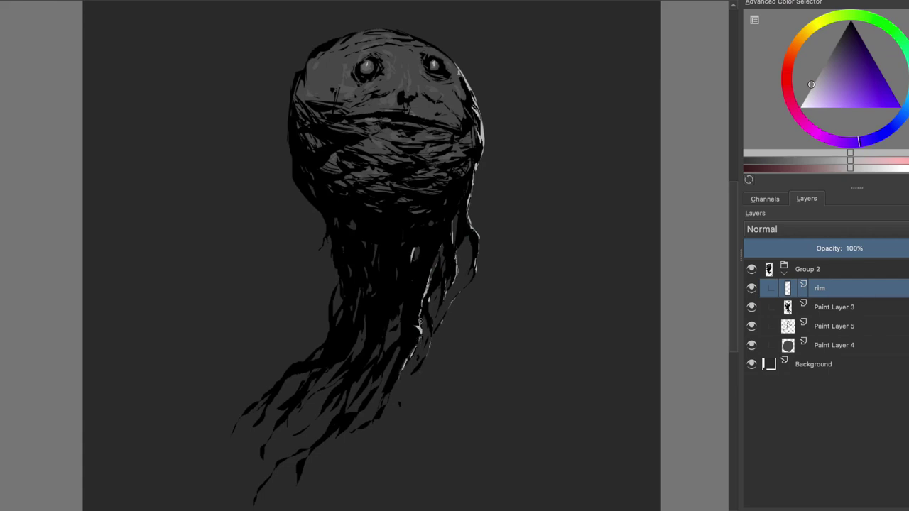
# Add thin rim highlights on the body and lower tendrils, then restore the normal view.
pyautogui.moveTo(361, 427); pyautogui.dragTo(388, 406)
pyautogui.moveTo(382, 352); pyautogui.dragTo(397, 313)
pyautogui.hotkey('ctrl', 'z')
pyautogui.moveTo(347, 361); pyautogui.dragTo(362, 331)
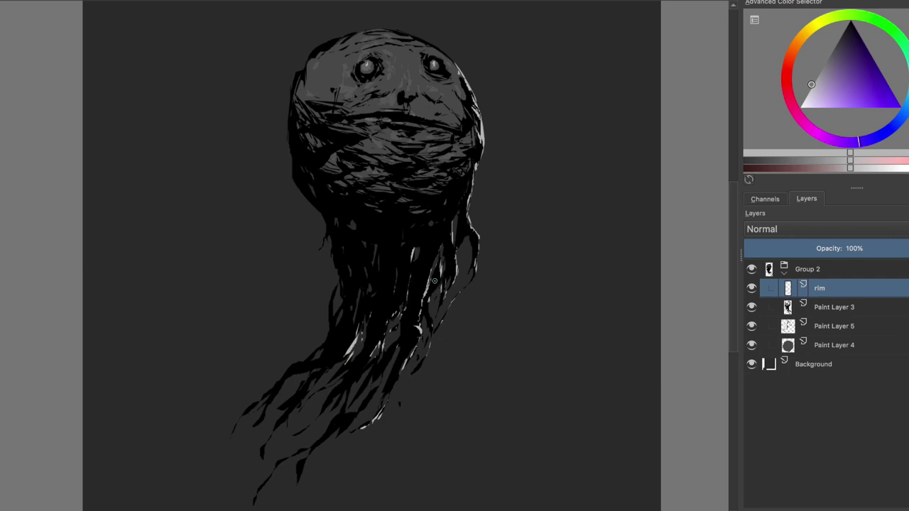
pyautogui.press('m')
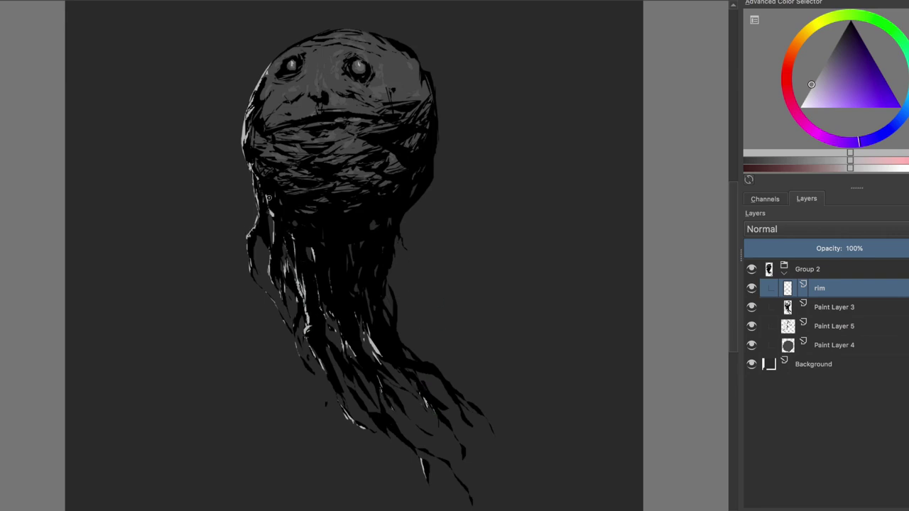
# Mirror the view, visit the ink layer and reset the colour to black, then return to the rim layer.
pyautogui.press('m')
pyautogui.press('pagedown')
pyautogui.press('d')
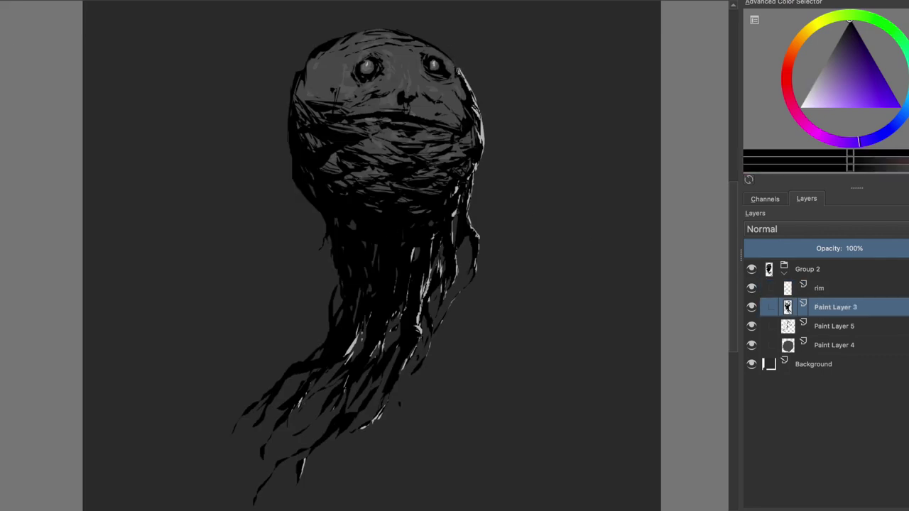
pyautogui.press('pageup')
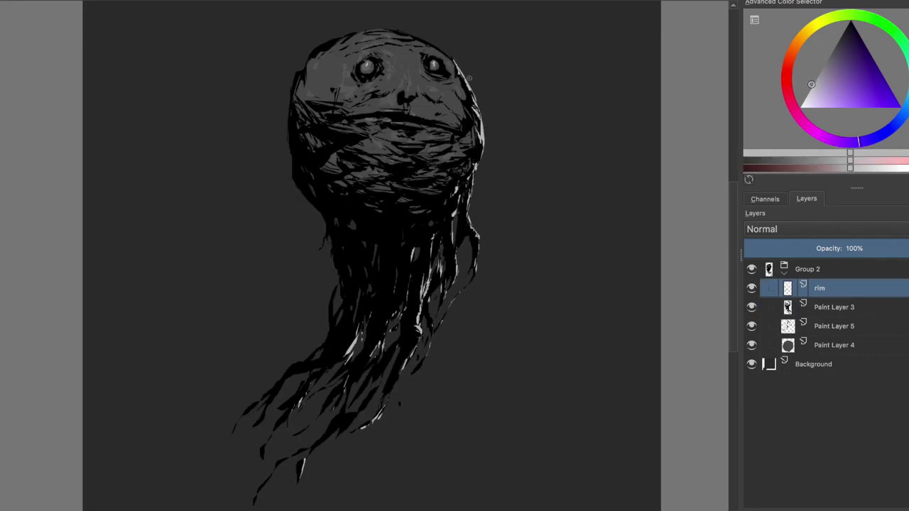
pyautogui.press('m')
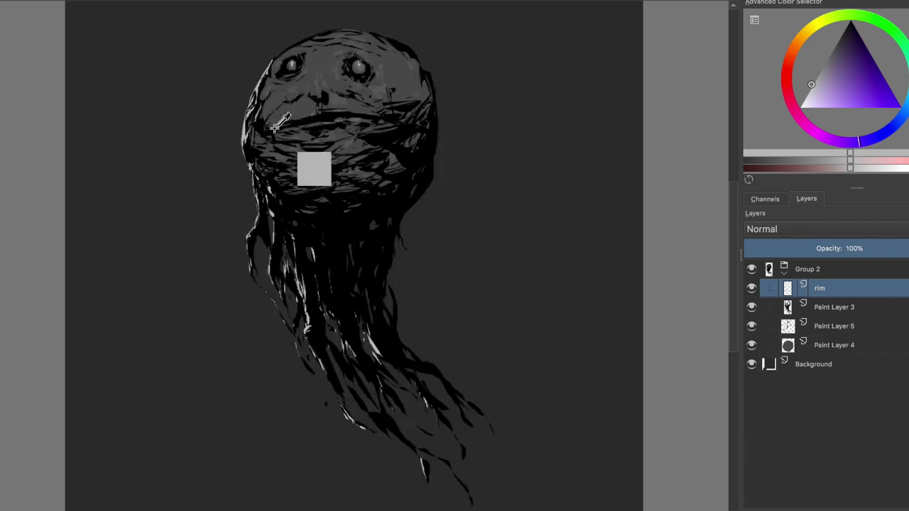